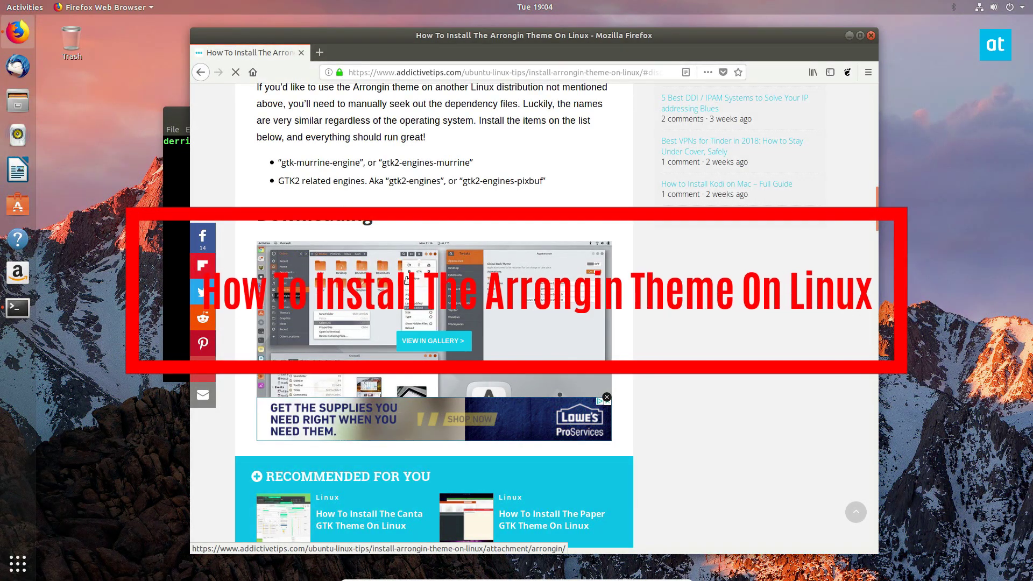
Open the Arrongin theme screenshot's attachment page from the AddictiveTips install article.
{"action": "left_click", "coordinate": [574, 327]}
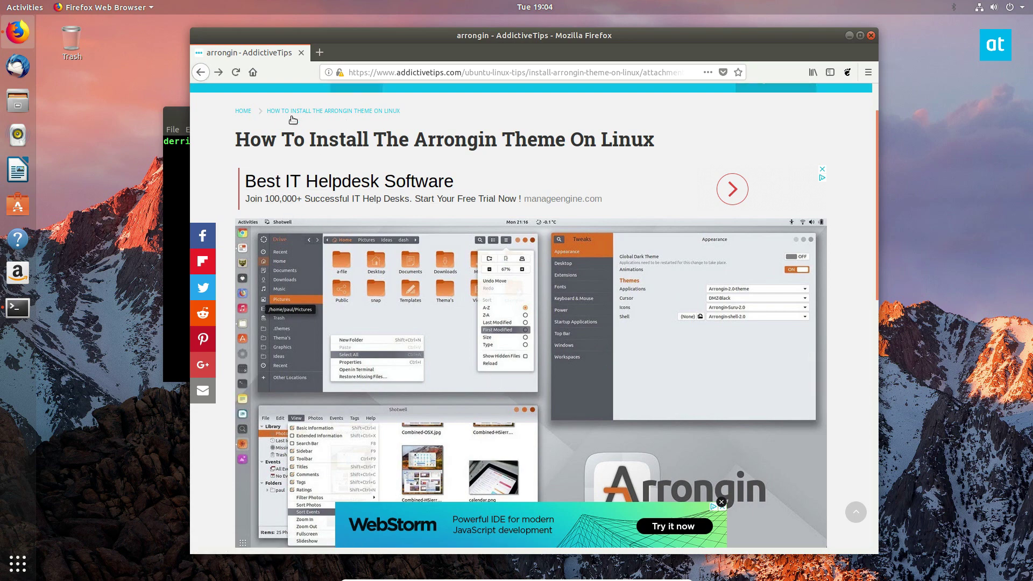
List ~/Downloads and extract the Arrongin-Buttons-Right archive with tar -xjvf.
{"action": "left_click", "coordinate": [850, 36]}
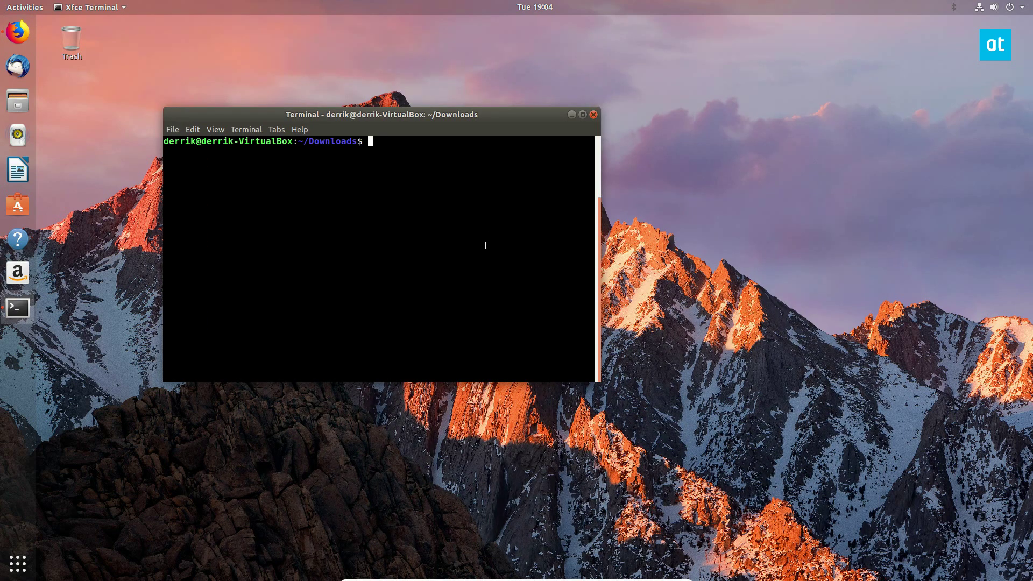
{"action": "type", "text": "ls"}
{"action": "key", "text": "Return"}
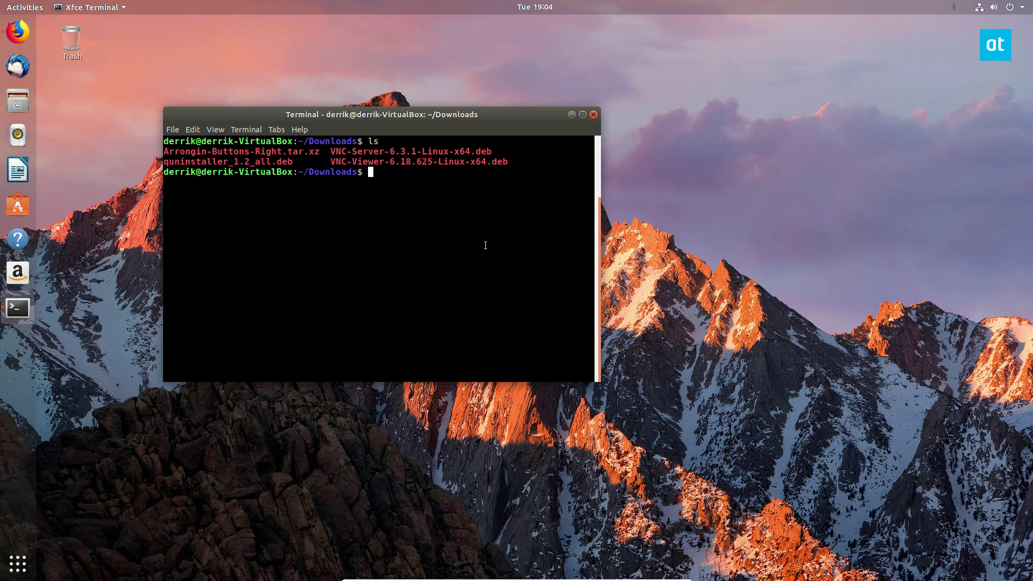
{"action": "left_click_drag", "start_coordinate": [320, 153], "coordinate": [163, 152]}
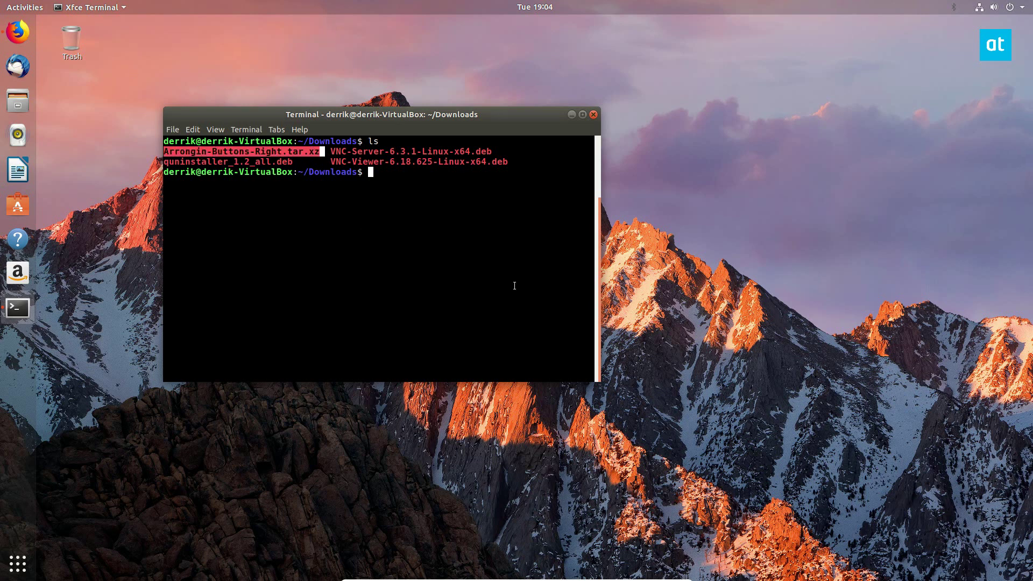
{"action": "left_click", "coordinate": [485, 282]}
{"action": "type", "text": "*"}
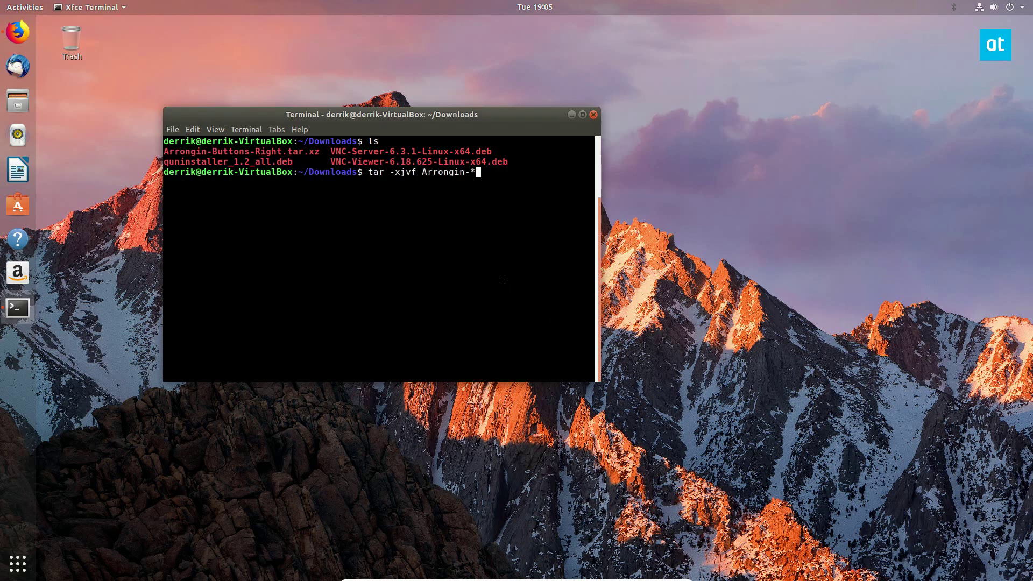
{"action": "key", "text": "Return"}
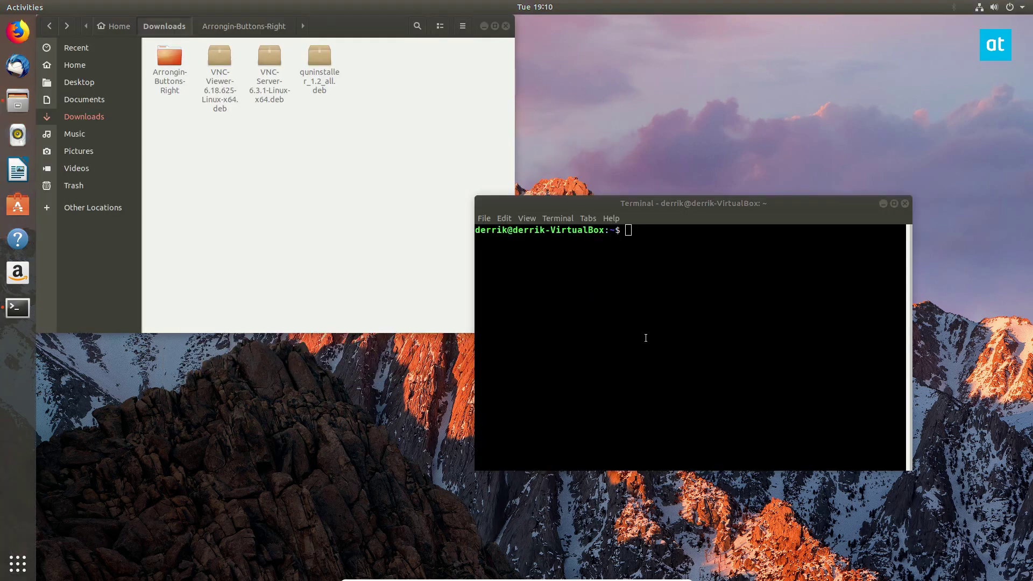
Move the Arrongin-Buttons-Right folder into /usr/share/themes with sudo mv, entering the password.
{"action": "left_click", "coordinate": [637, 297]}
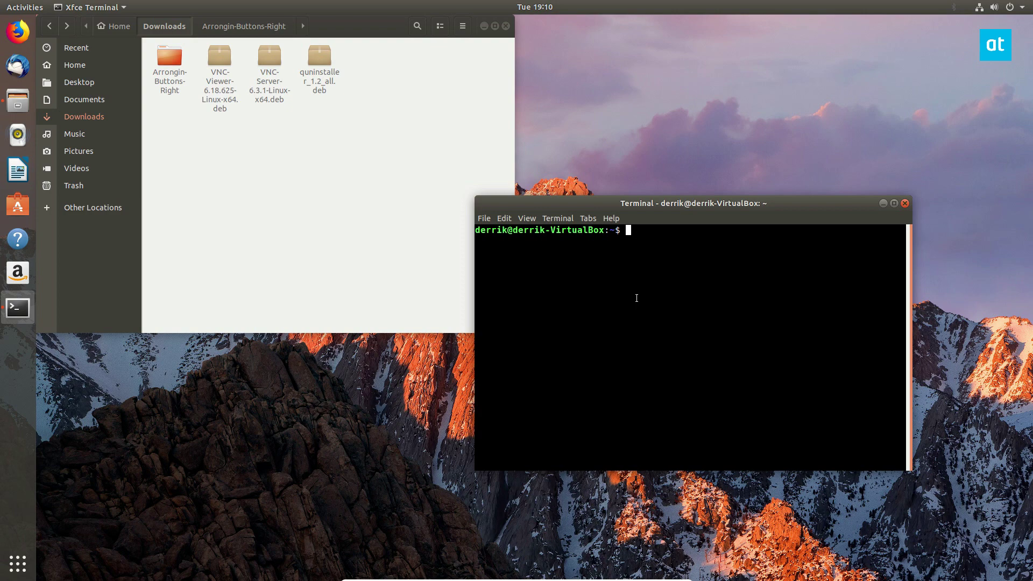
{"action": "type", "text": "cd"}
{"action": "key", "text": "BackSpace"}
{"action": "key", "text": "BackSpace"}
{"action": "key", "text": "BackSpace"}
{"action": "type", "text": "sudo mv "}
{"action": "type", "text": "~/Dow"}
{"action": "key", "text": "BackSpace"}
{"action": "key", "text": "BackSpace"}
{"action": "type", "text": "ownloads/"}
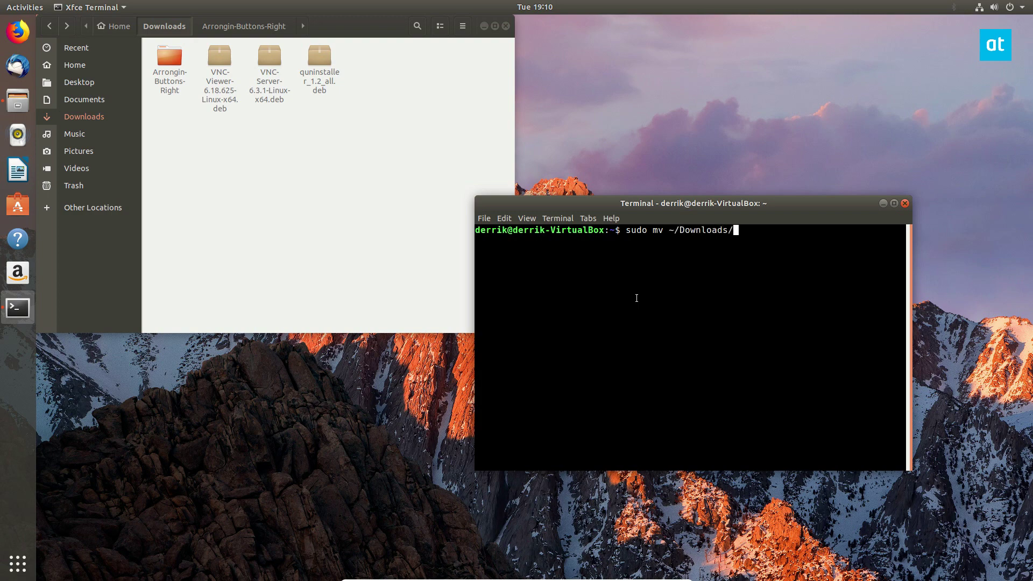
{"action": "type", "text": "Arr"}
{"action": "key", "text": "Tab"}
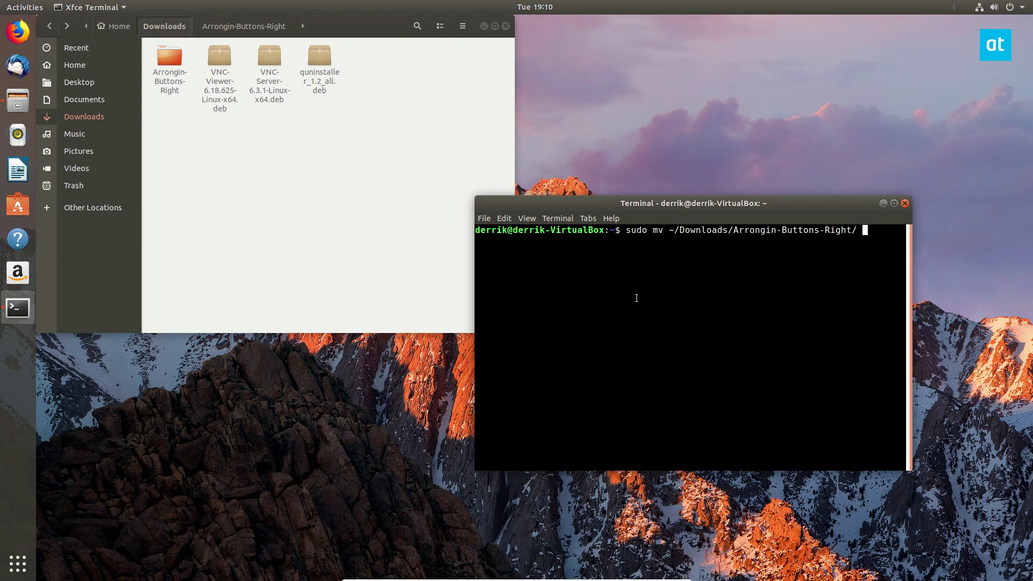
{"action": "type", "text": "/usr/share/them"}
{"action": "type", "text": "es"}
{"action": "key", "text": "Return"}
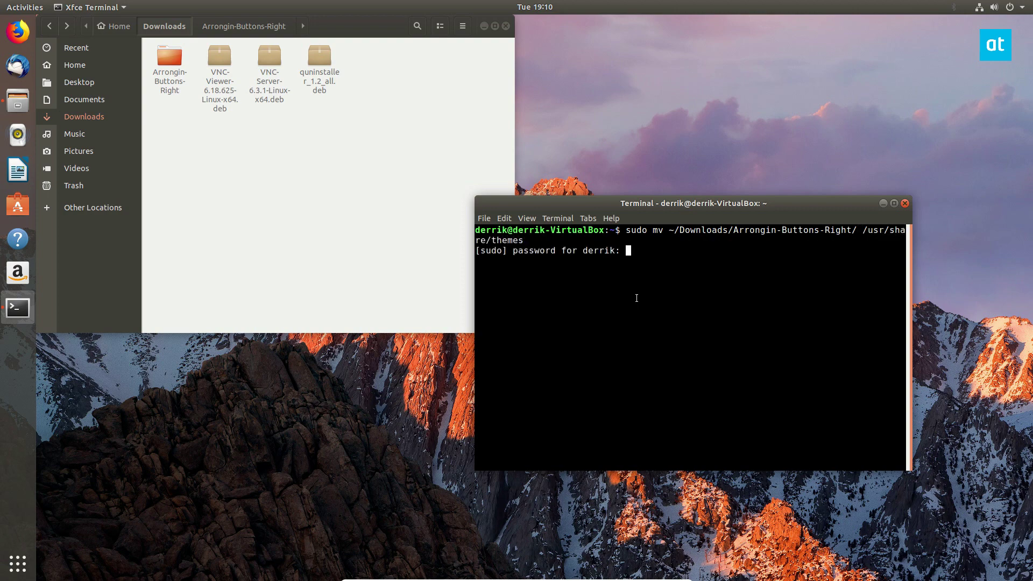
{"action": "key", "text": "Return"}
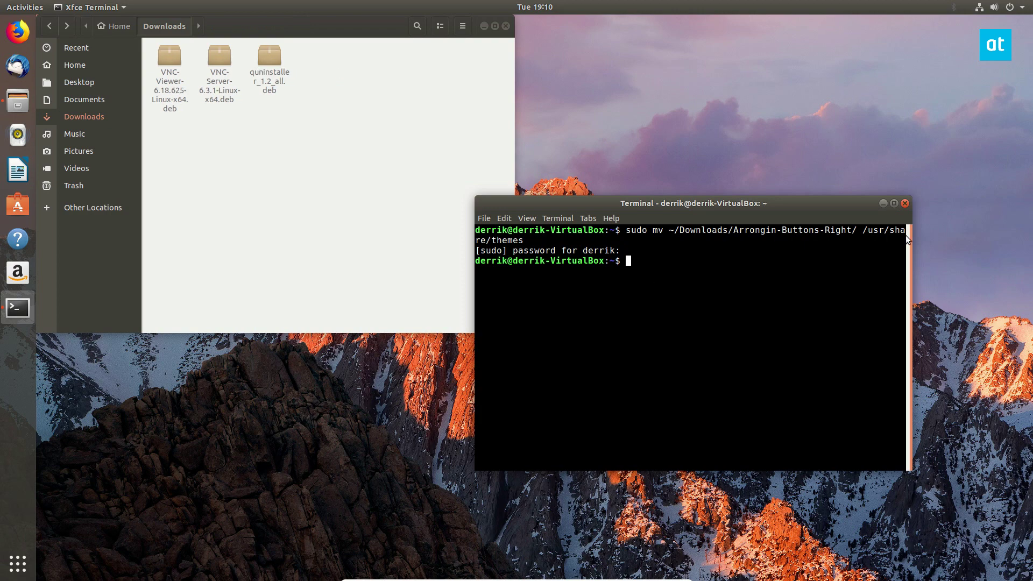
Close the terminal and launch Tweaks by searching "tw" in Activities.
{"action": "left_click", "coordinate": [904, 205]}
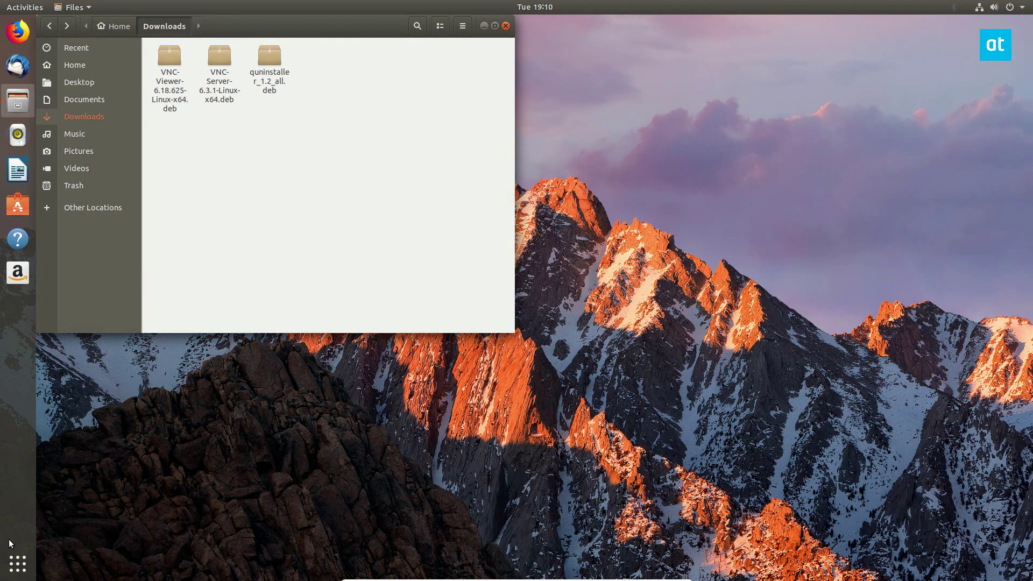
{"action": "left_click", "coordinate": [7, 564]}
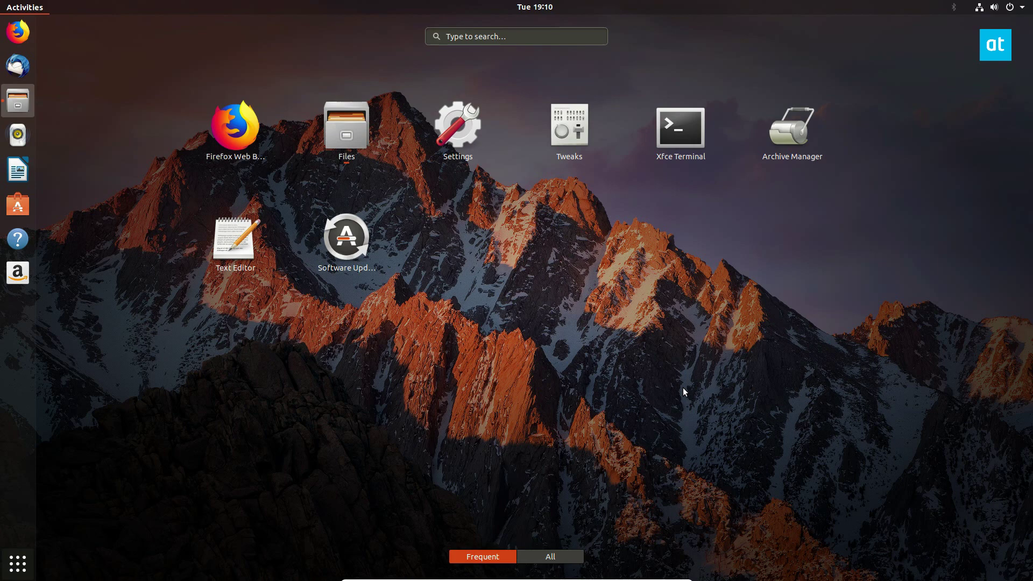
{"action": "type", "text": "tw"}
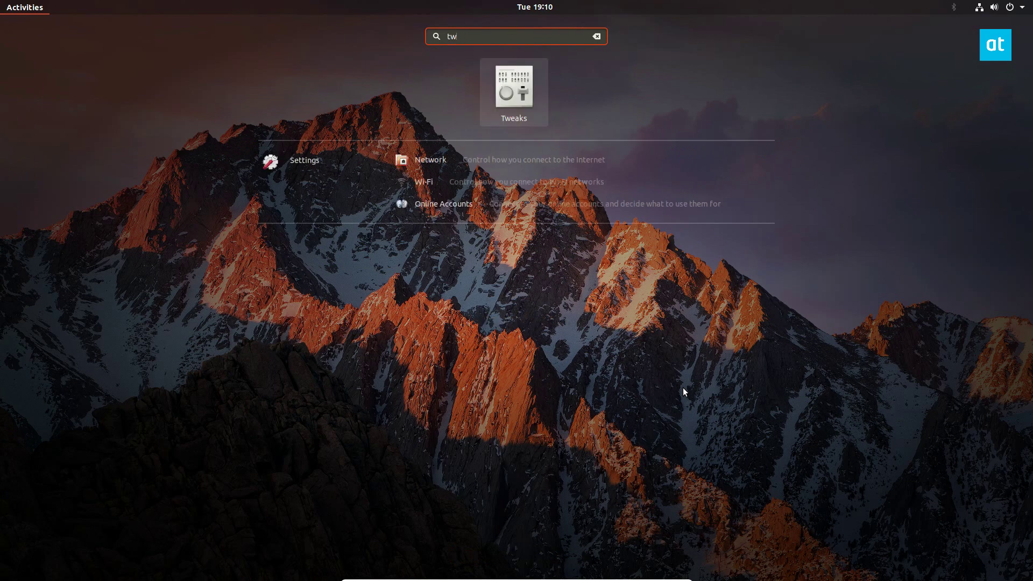
{"action": "left_click", "coordinate": [515, 90]}
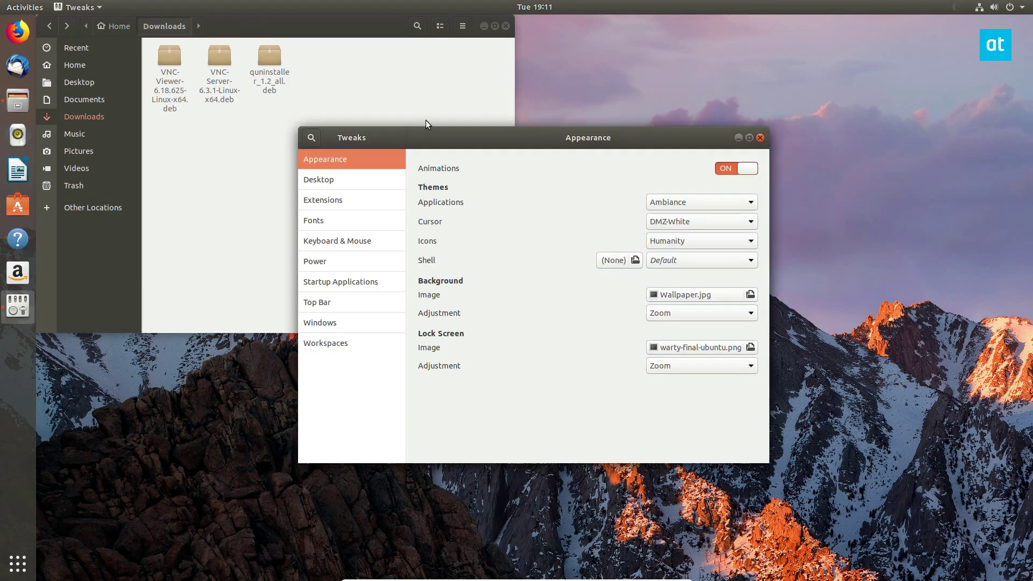
Choose Arrongin-Buttons-Right for the Applications and Shell themes, then bring Files forward.
{"action": "left_click", "coordinate": [683, 200]}
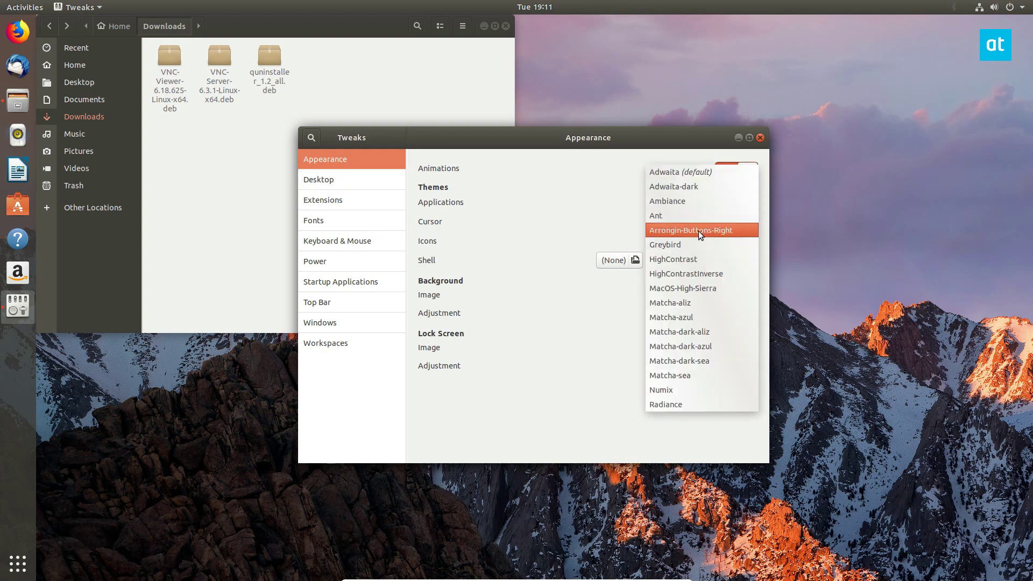
{"action": "left_click", "coordinate": [675, 232]}
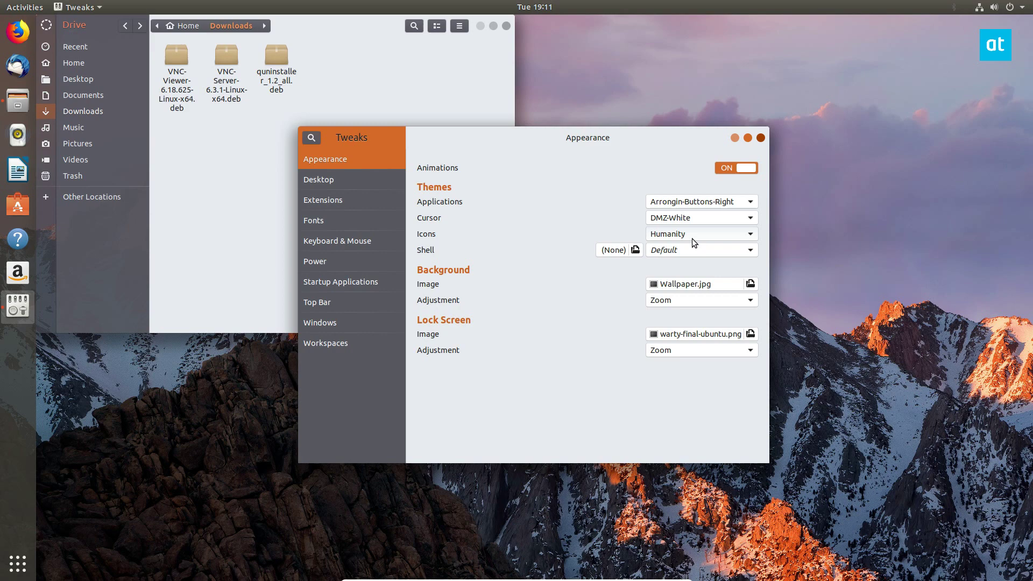
{"action": "left_click", "coordinate": [682, 250]}
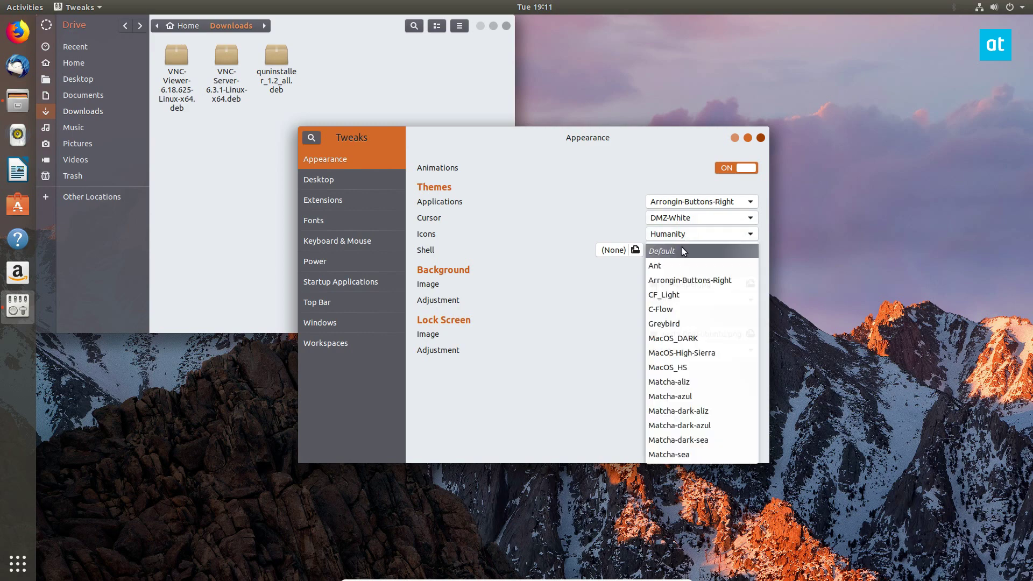
{"action": "left_click", "coordinate": [685, 279]}
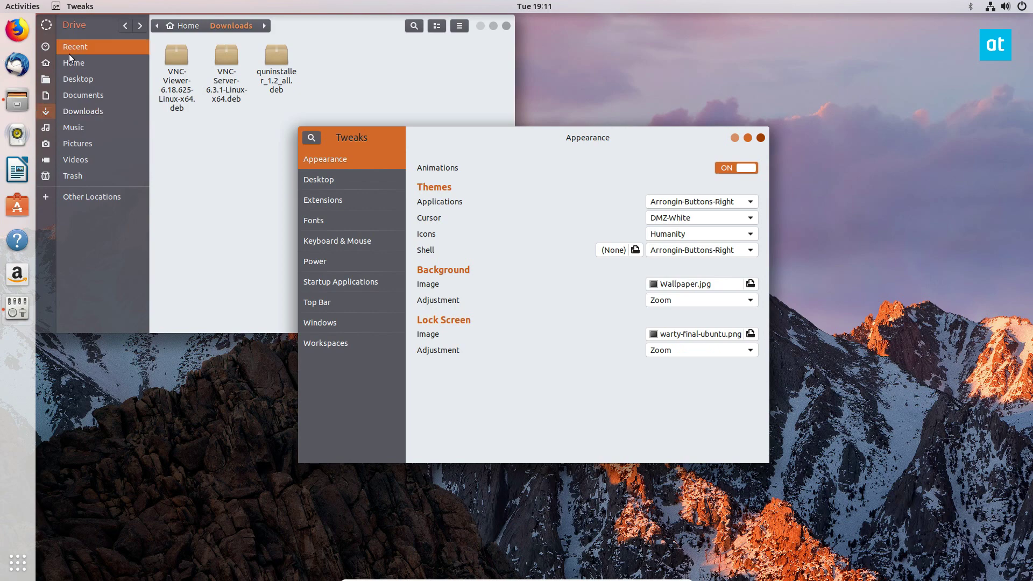
{"action": "left_click", "coordinate": [187, 219]}
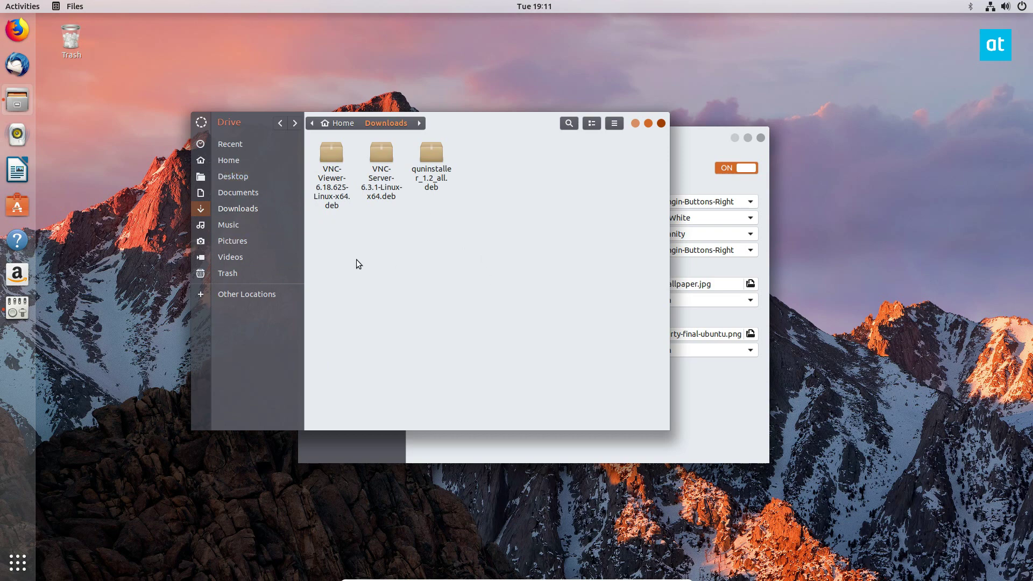
Drag the Tweaks window down and right so it sits in front of Files.
{"action": "mouse_move", "coordinate": [697, 141]}
{"action": "left_mouse_down"}
{"action": "mouse_move", "coordinate": [694, 173]}
{"action": "mouse_move", "coordinate": [782, 233]}
{"action": "left_mouse_up"}
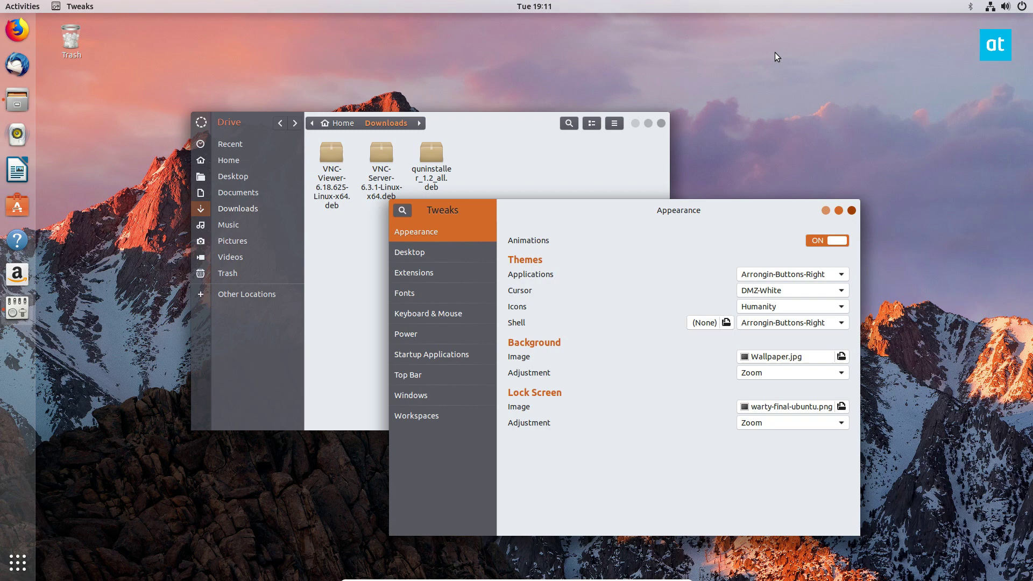